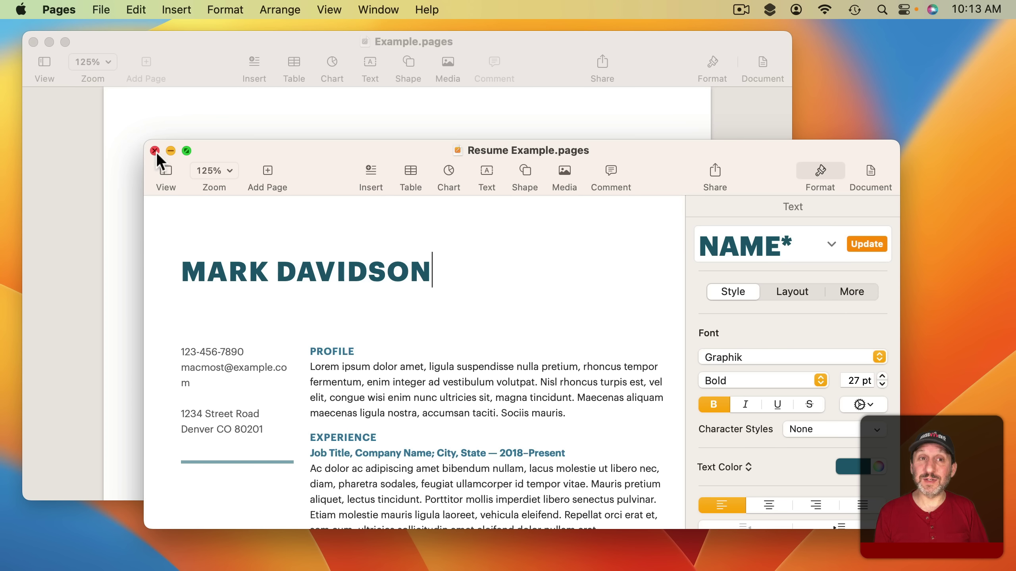
- Close the Resume Example.pages and Example.pages document windows
left_click(101, 9)
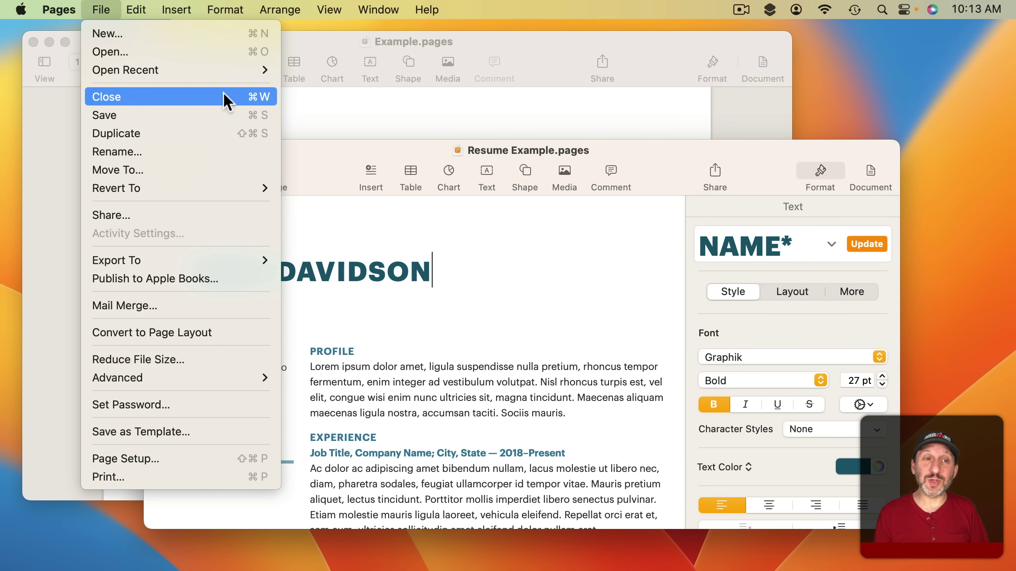
left_click(352, 113)
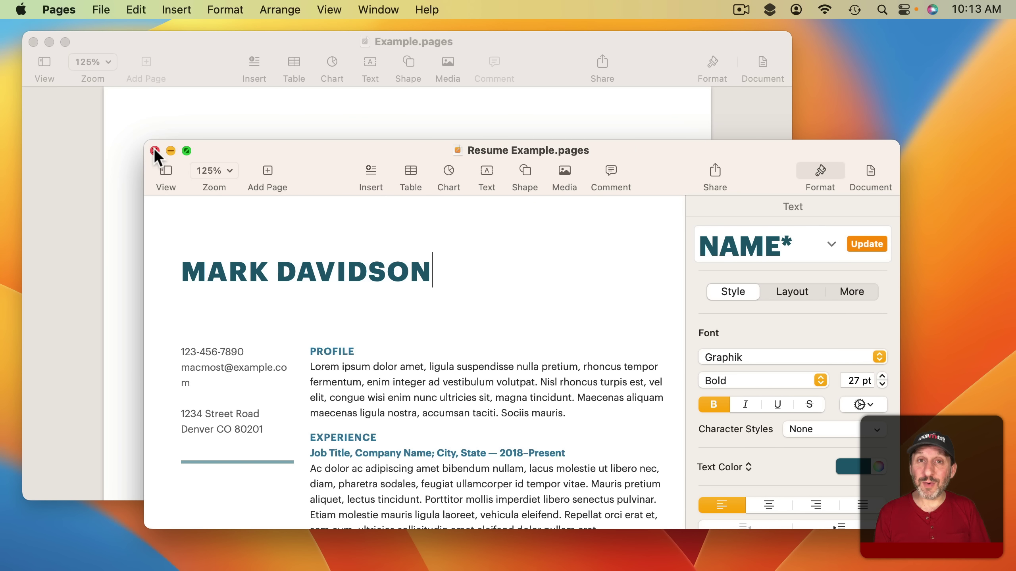
left_click(155, 151)
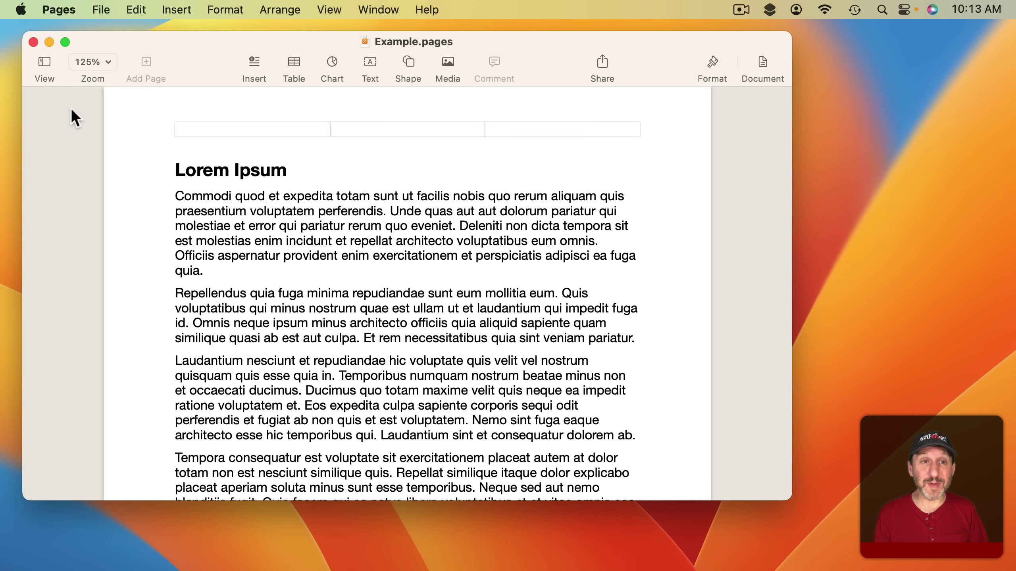
left_click(33, 41)
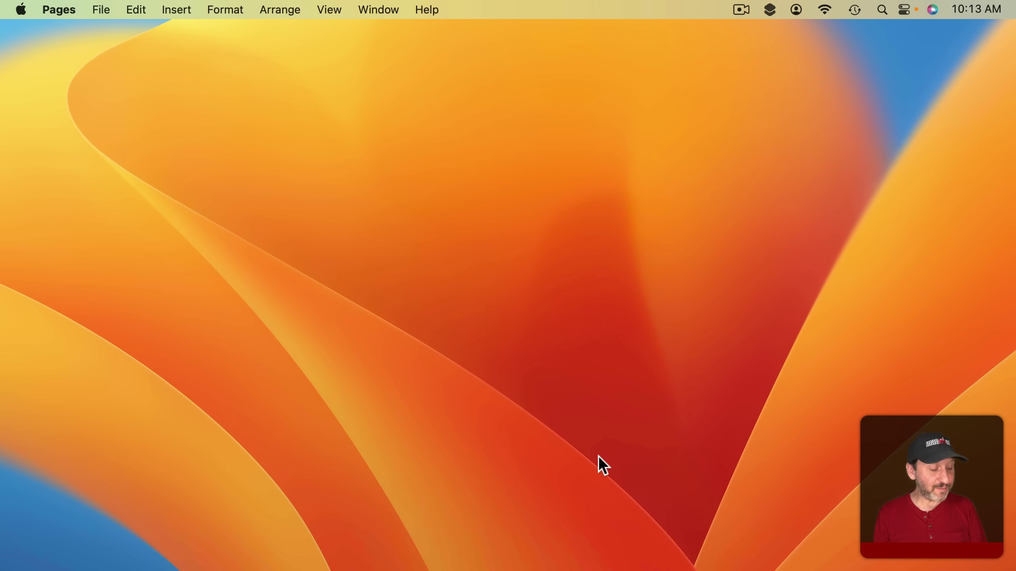
- Bring up the app switcher and step through the apps that are still running
key("super+Tab")
key("super+Tab")
key("super+Tab")
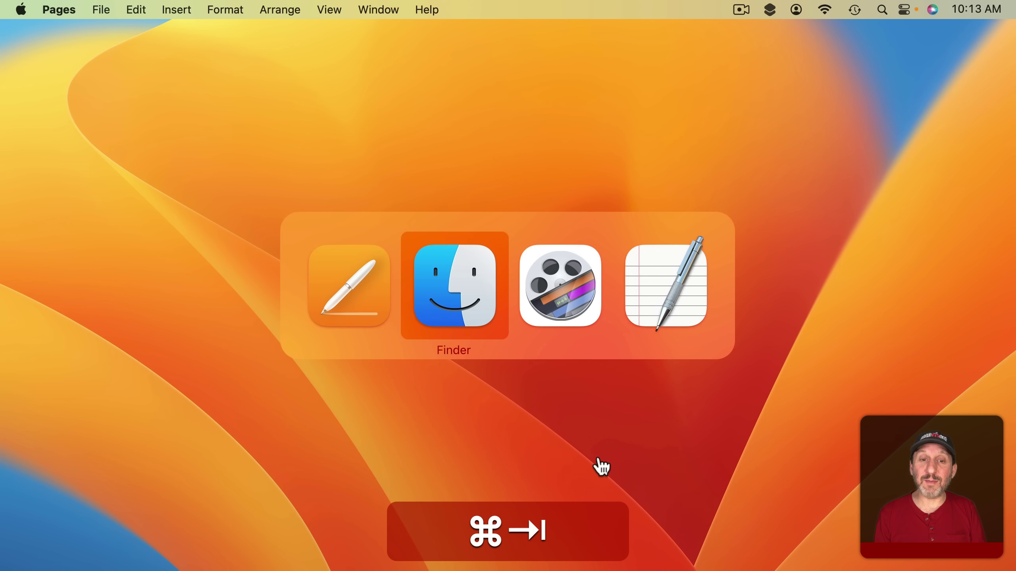
key("super+Tab")
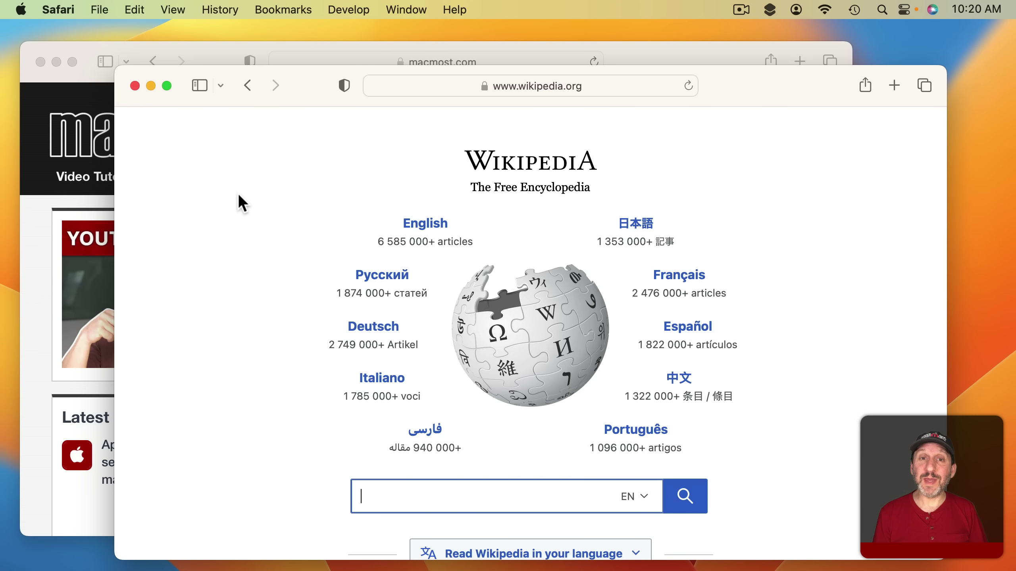
- Close the Wikipedia and MacMost windows in Safari and check which file commands the app still offers
left_click(134, 87)
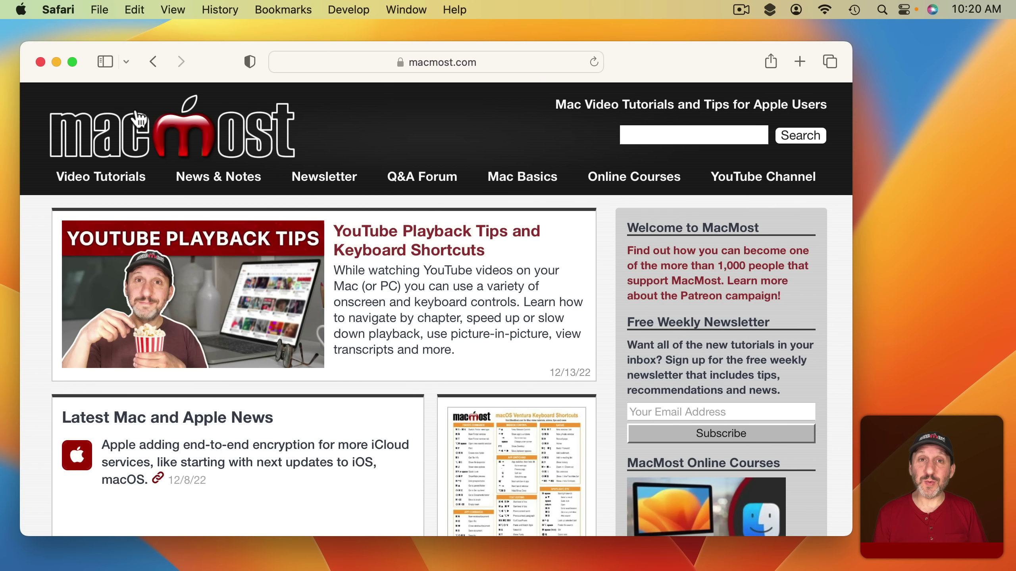
left_click(40, 63)
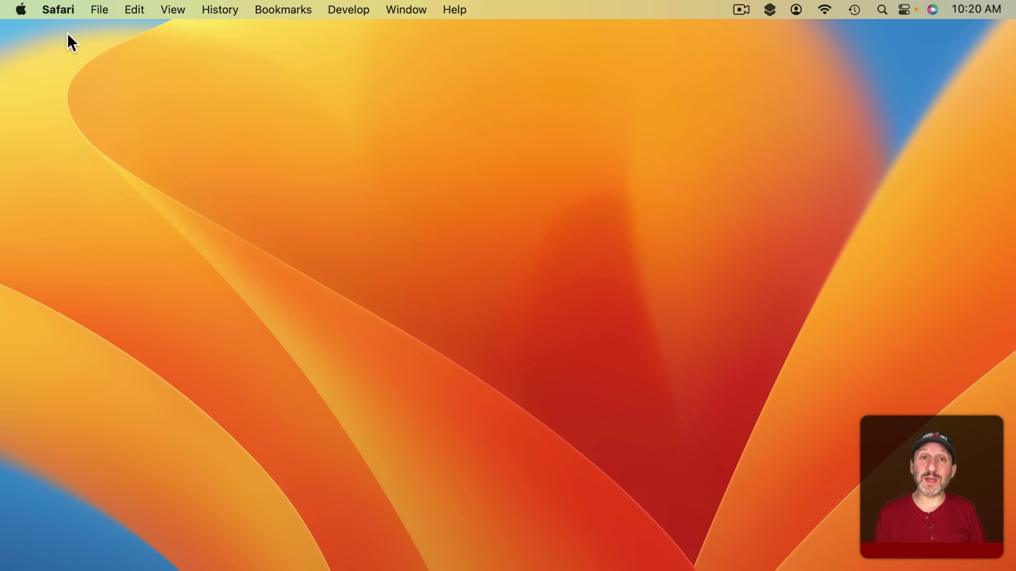
left_click(96, 10)
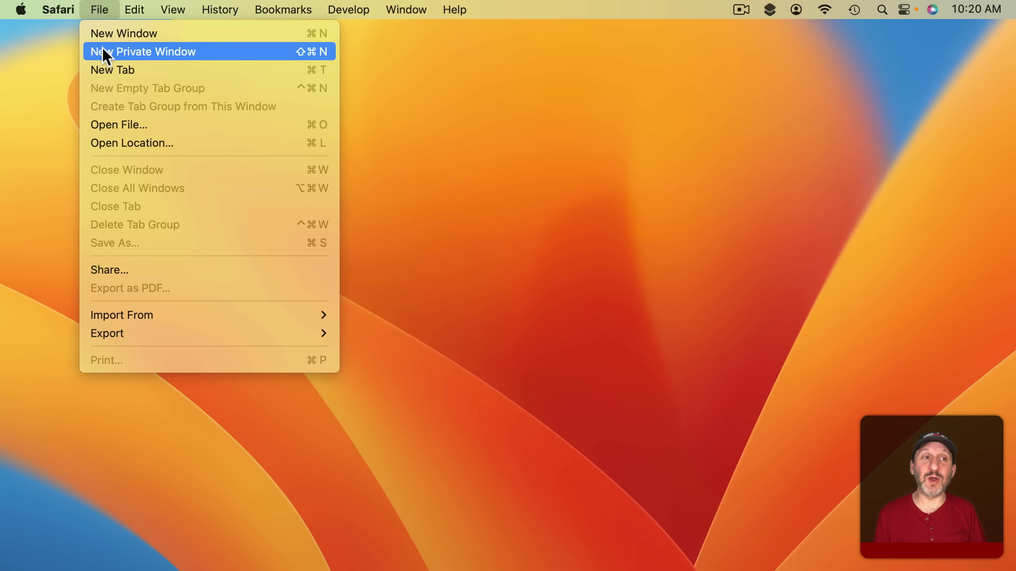
mouse_move(278, 10)
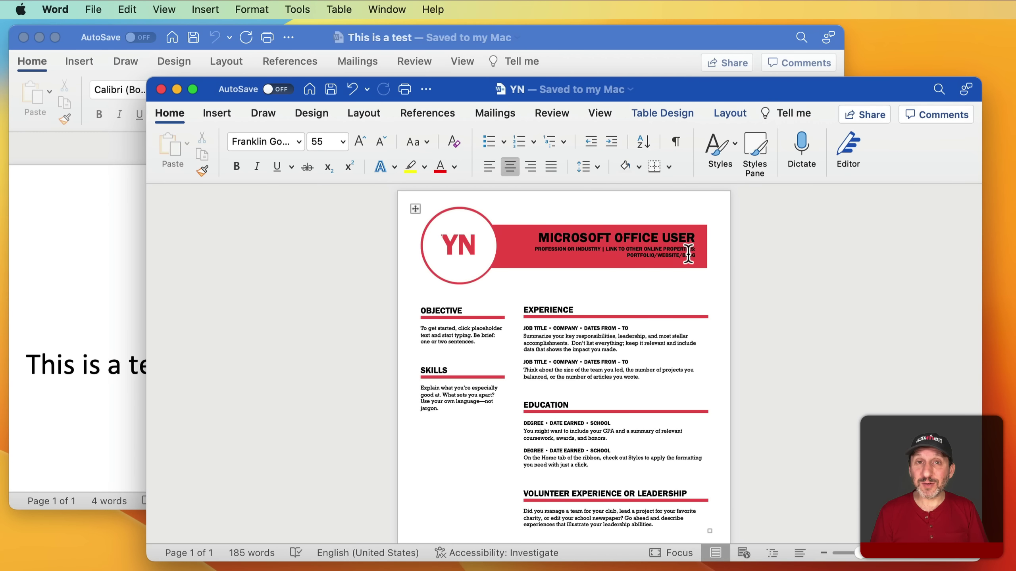
- Close the YN resume and the This is a test document in Word
left_click(161, 89)
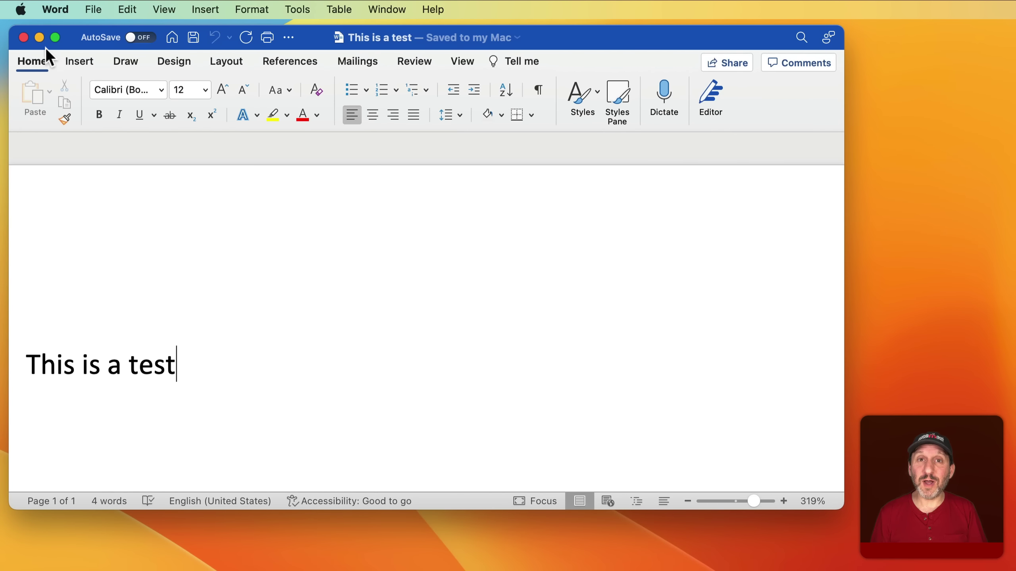
left_click(24, 37)
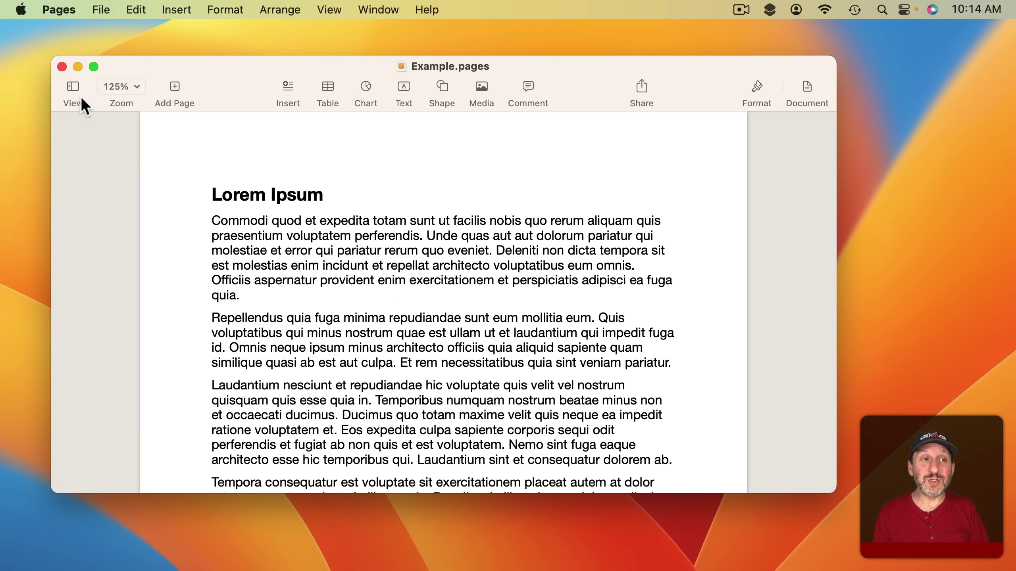
- Close the Example.pages window in Pages and open a document from the recently used ones
left_click(62, 67)
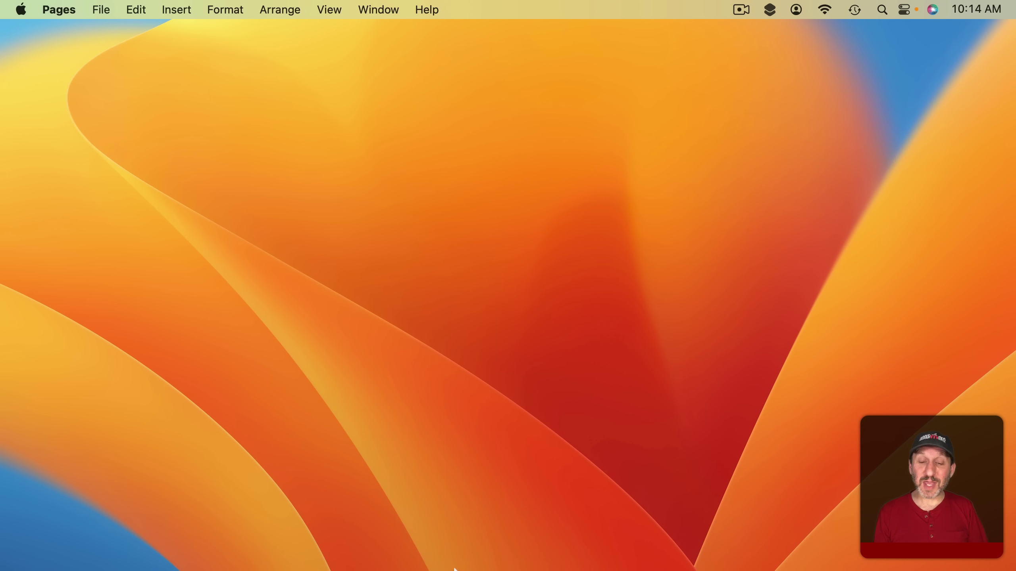
mouse_move(728, 570)
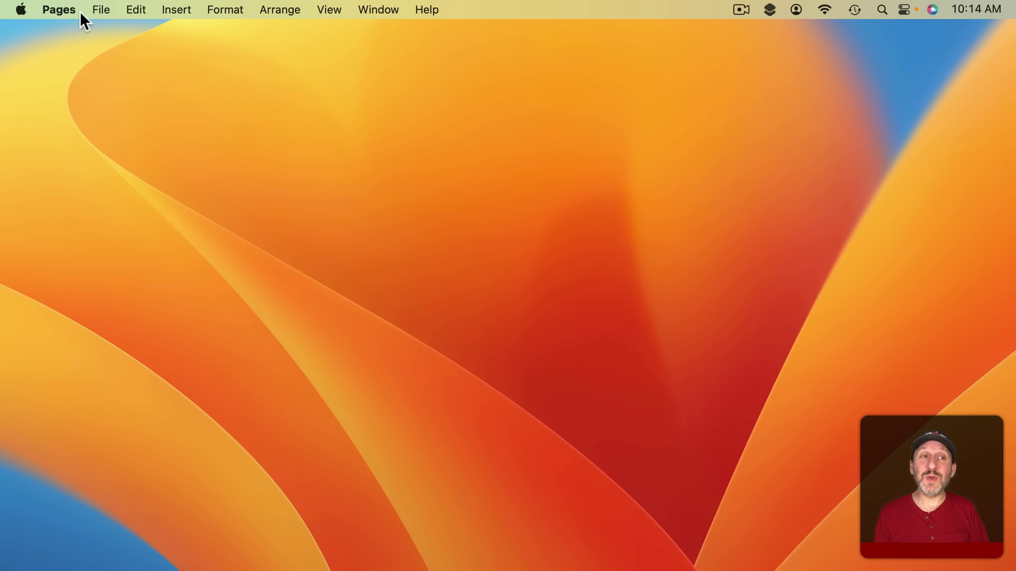
left_click(100, 11)
mouse_move(140, 68)
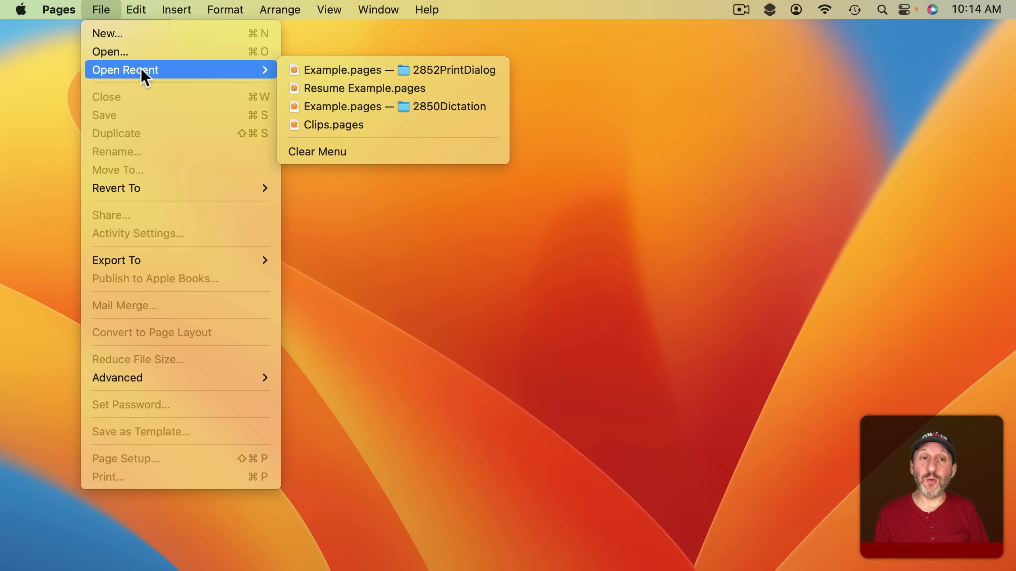
left_click(333, 91)
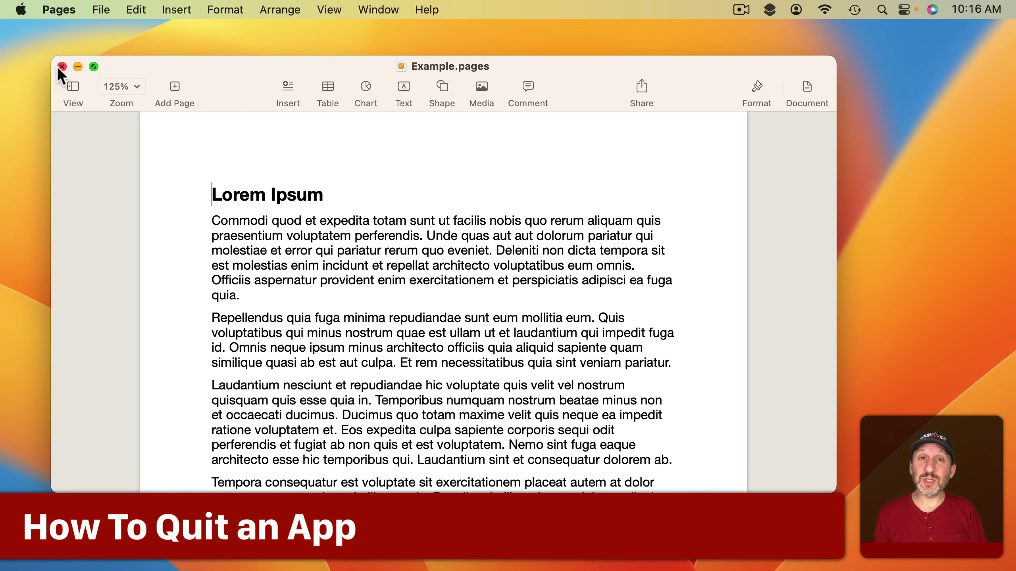
- Quit Pages while Example.pages is still open and launch the app again
left_click(68, 11)
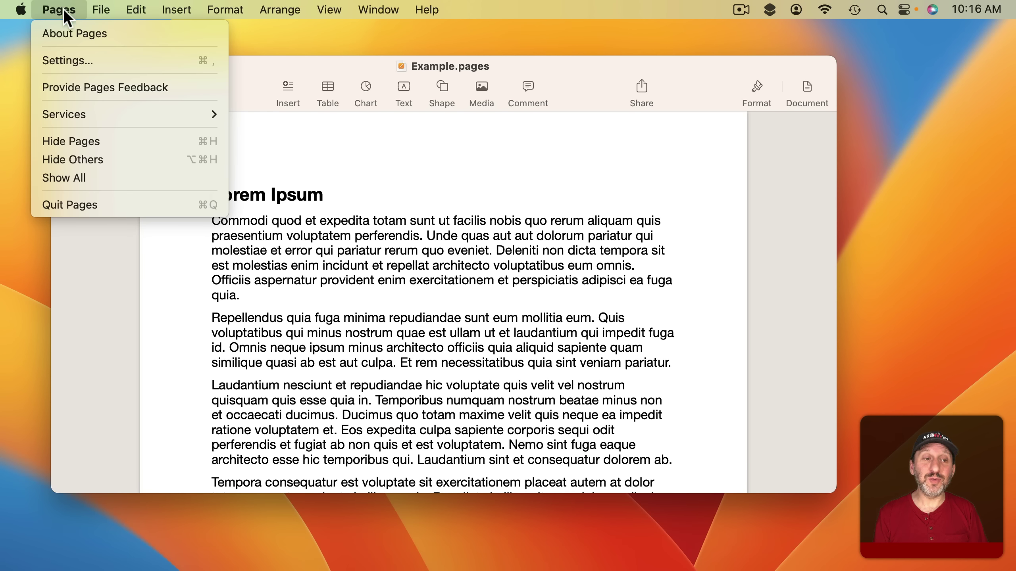
left_click(219, 324)
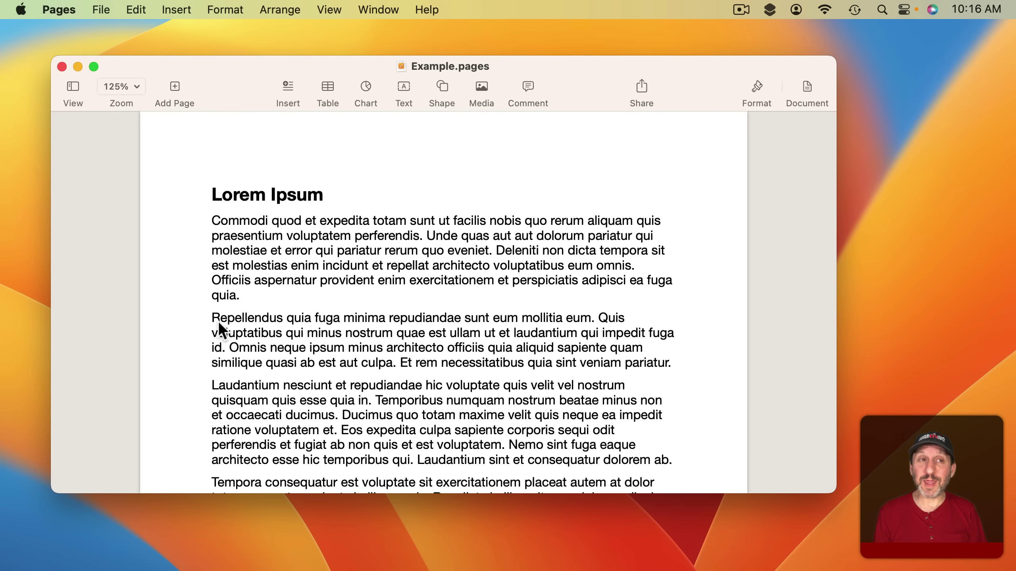
left_click(61, 8)
left_click(88, 205)
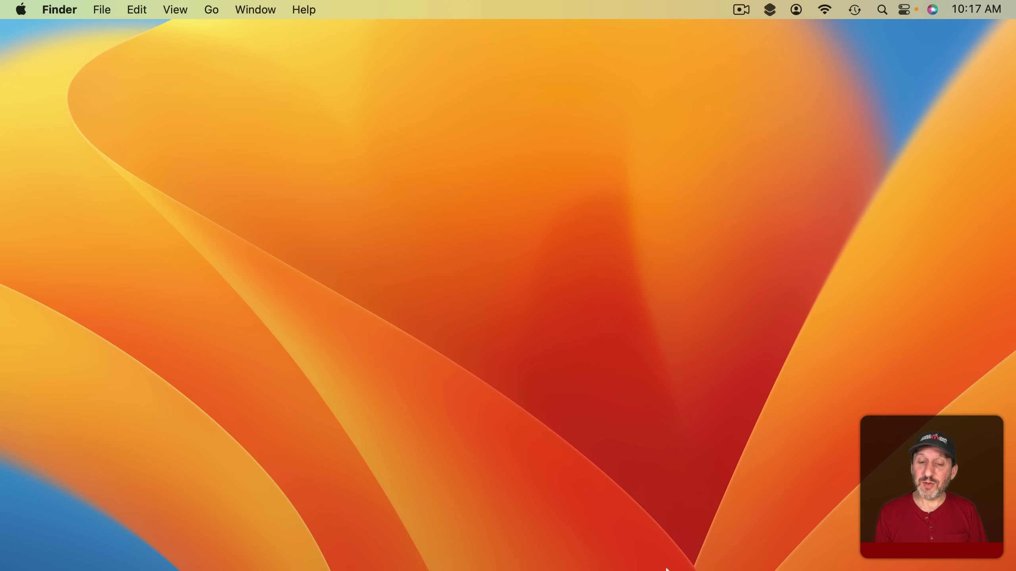
mouse_move(648, 560)
left_click(687, 557)
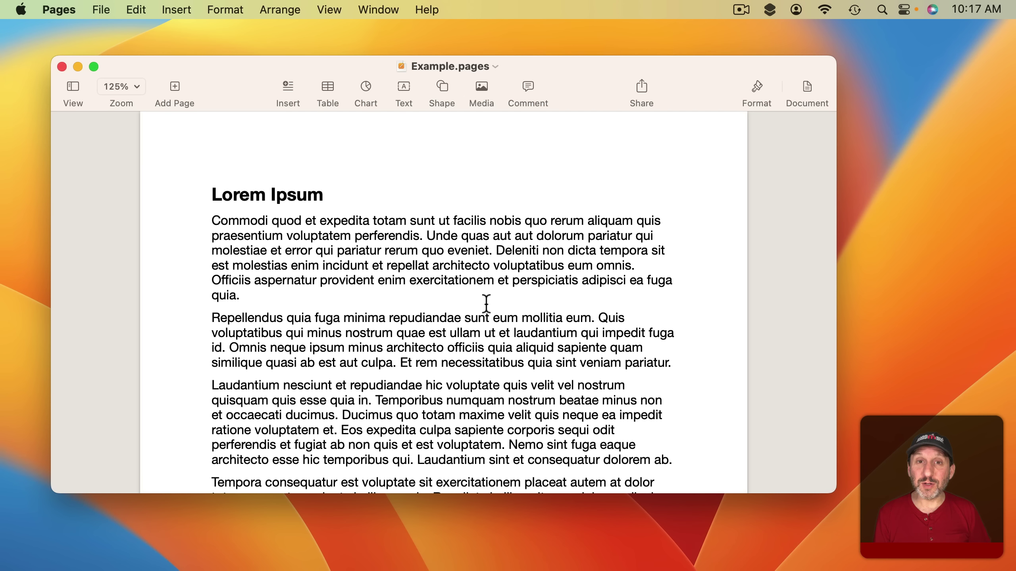
- Quit Pages once more with its document open and relaunch it
key("super+q")
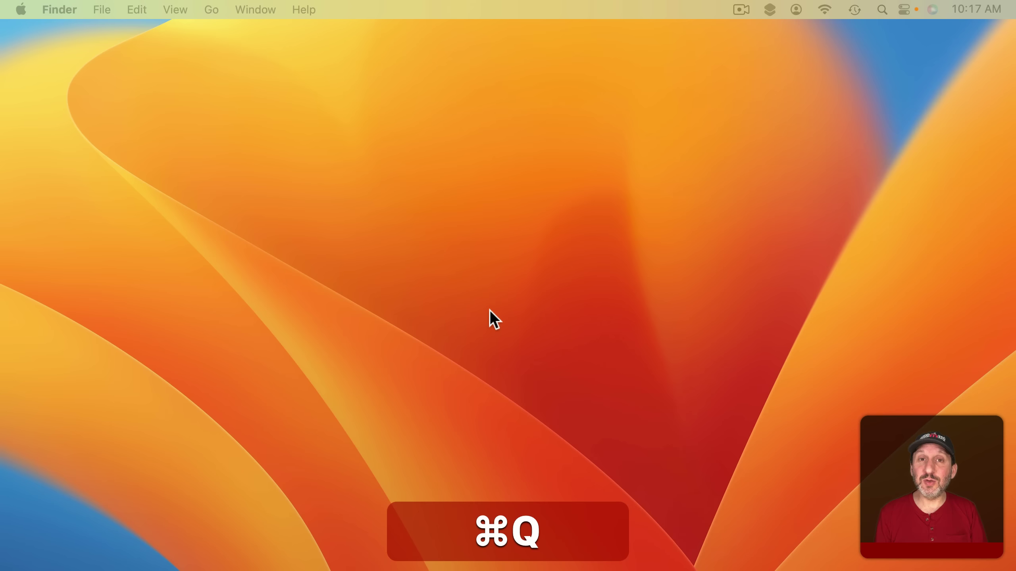
mouse_move(685, 565)
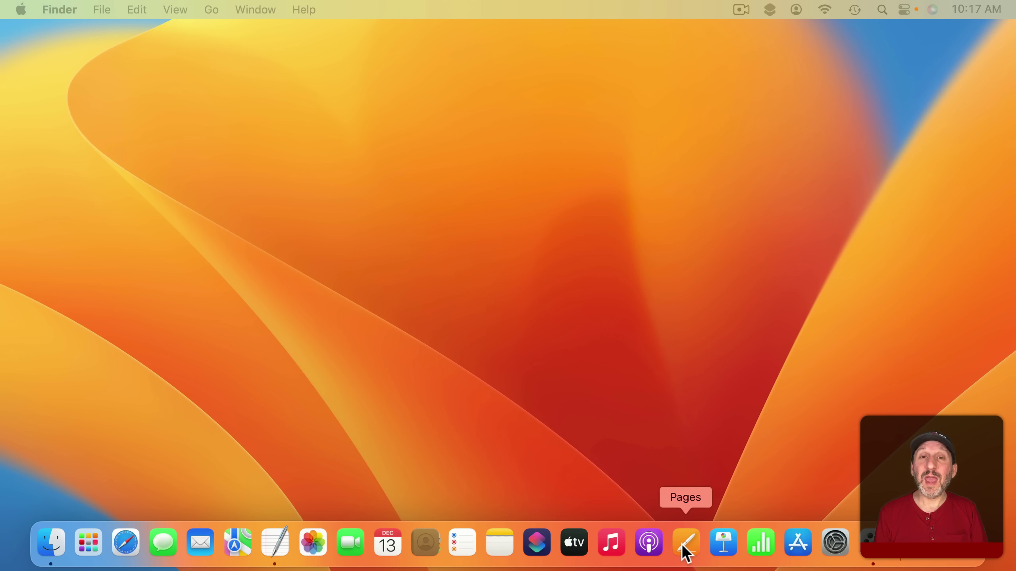
left_click(684, 545)
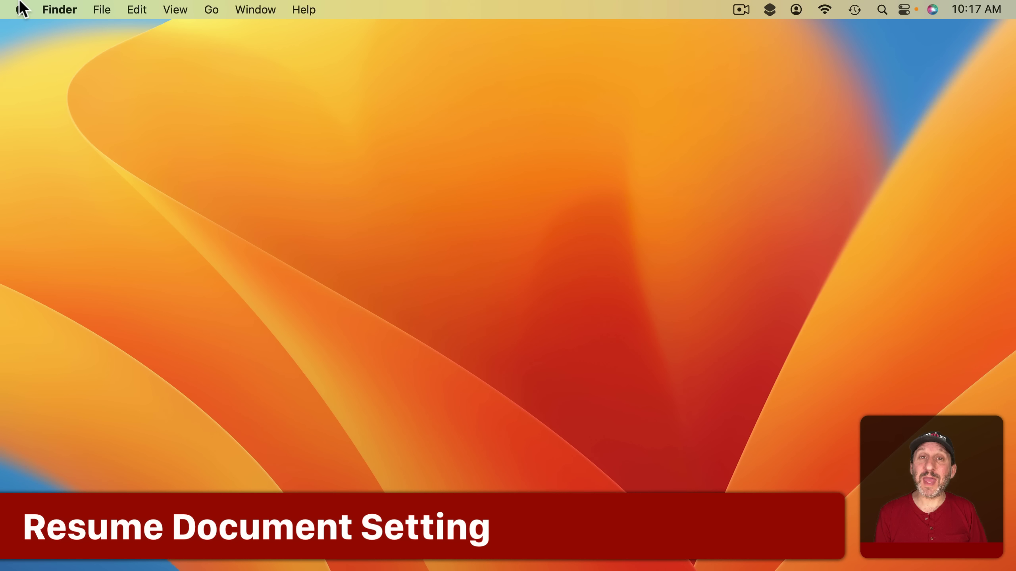
- Turn on Close windows when quitting an application under Desktop & Dock in System Settings
left_click(21, 9)
left_click(38, 58)
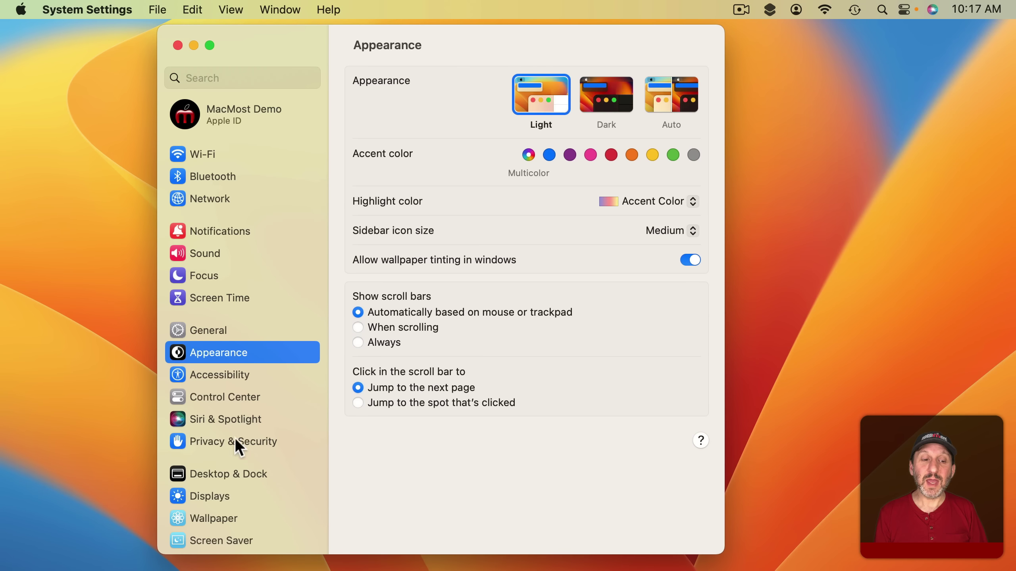
left_click(232, 476)
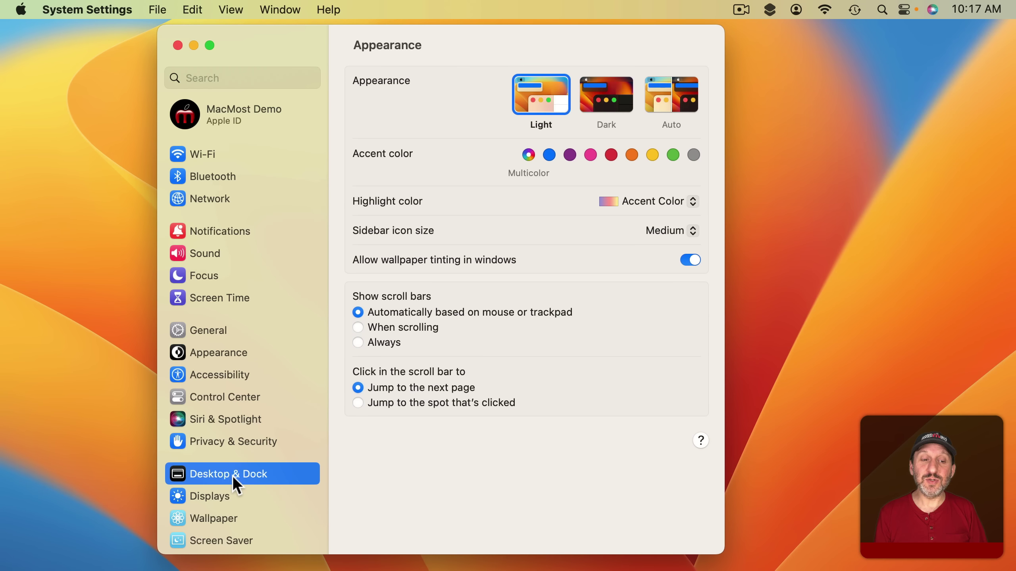
scroll(473, 457, "down", 10)
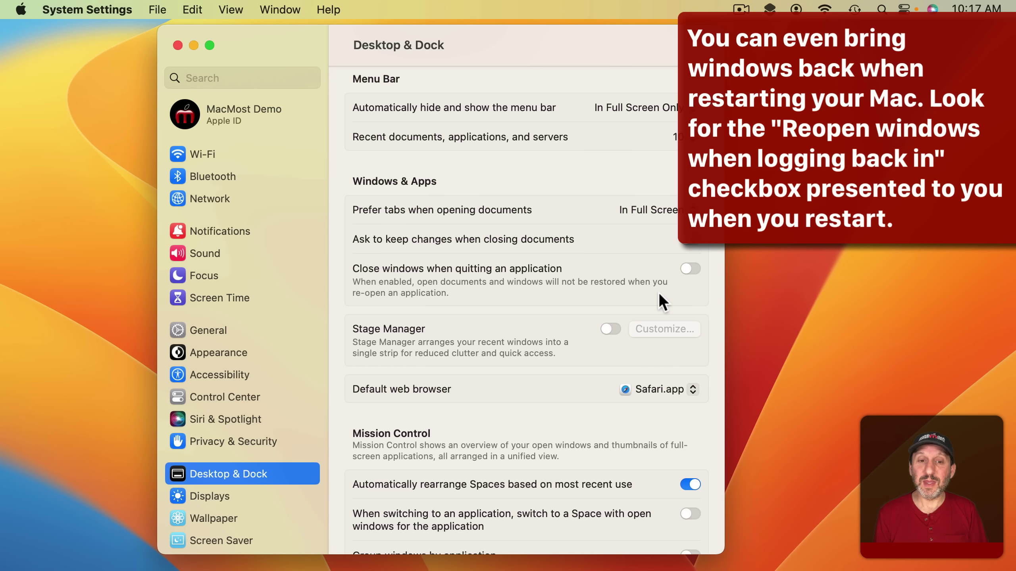
left_click(691, 269)
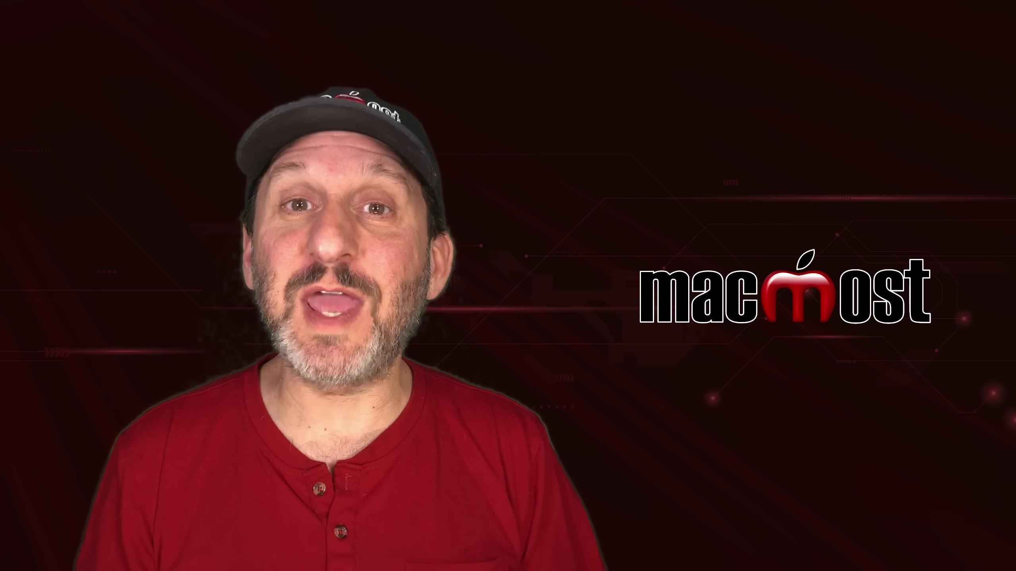
- Append ABC to the Lorem Ipsum heading of Example.pages in Pages
key("BackSpace")
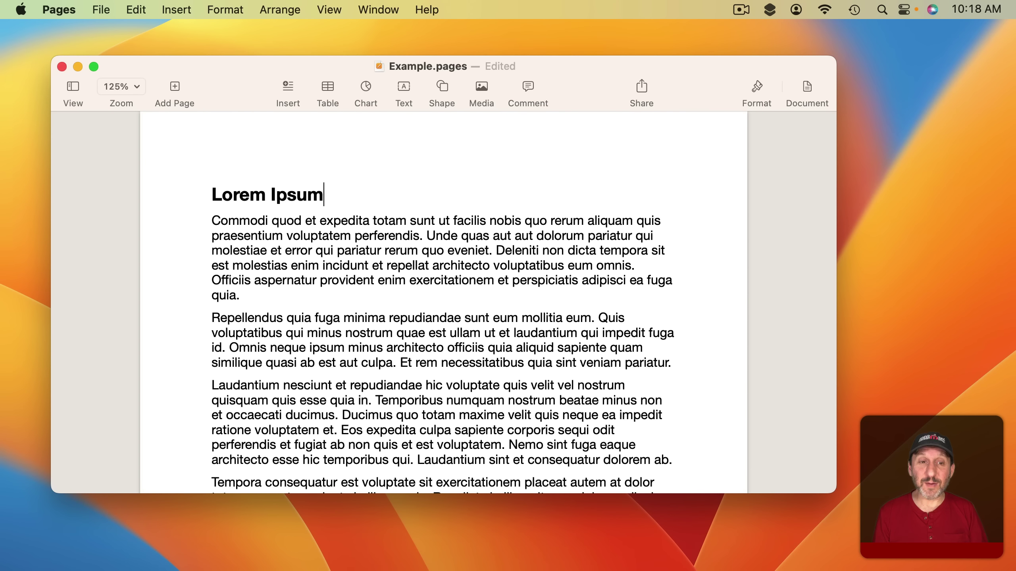
type("ABC")
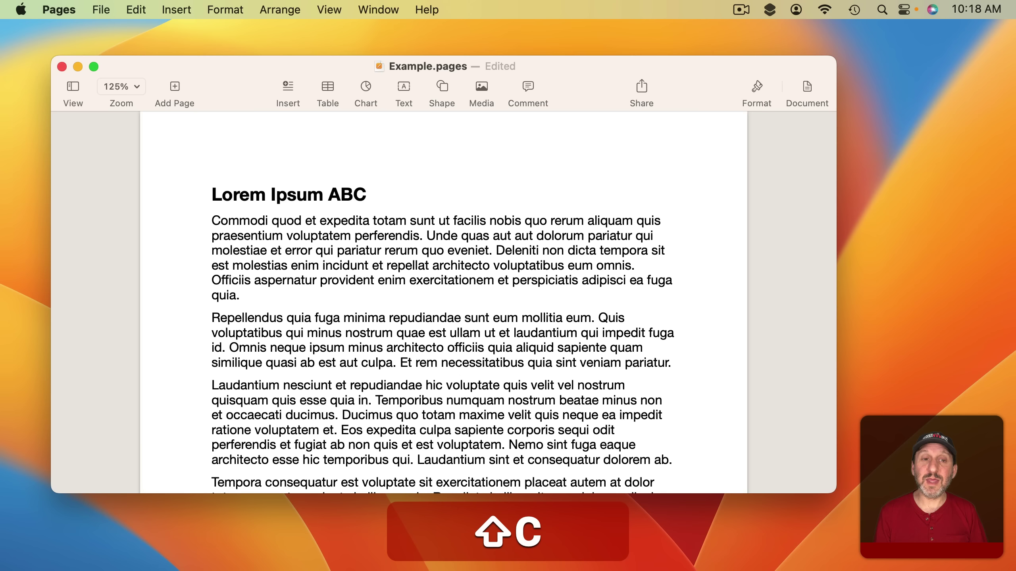
- Quit Pages without saving the edited Example.pages document and launch the app again
left_click(68, 8)
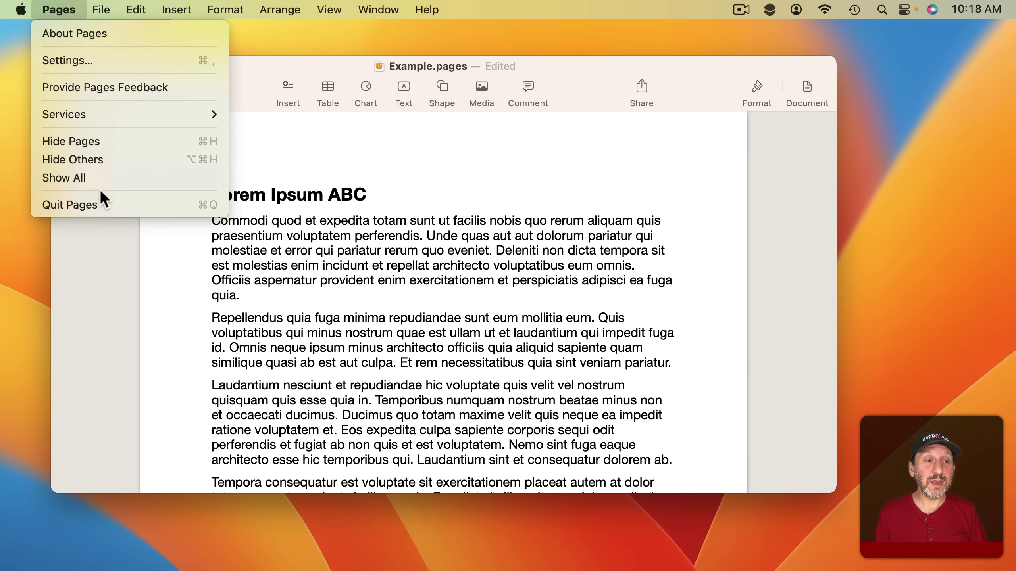
left_click(97, 203)
mouse_move(648, 566)
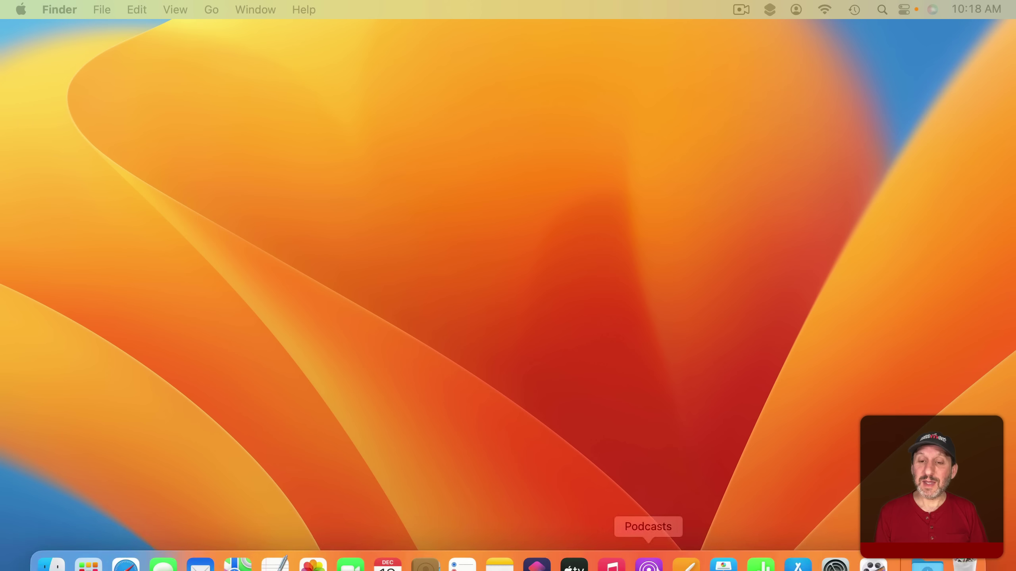
left_click(688, 547)
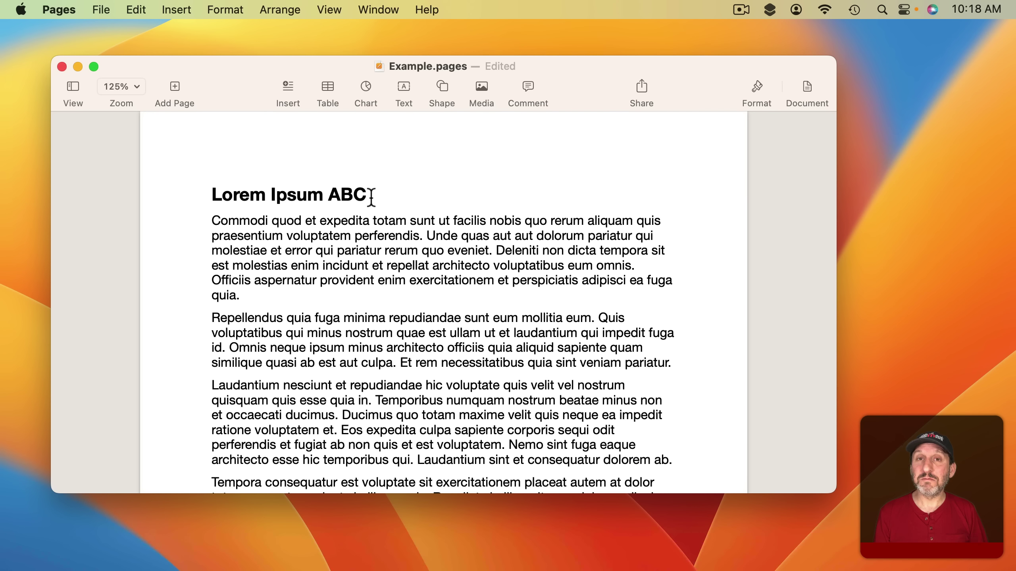
- Turn on Ask to keep changes when closing documents under Desktop & Dock in System Settings, and quit System Settings
left_click(21, 10)
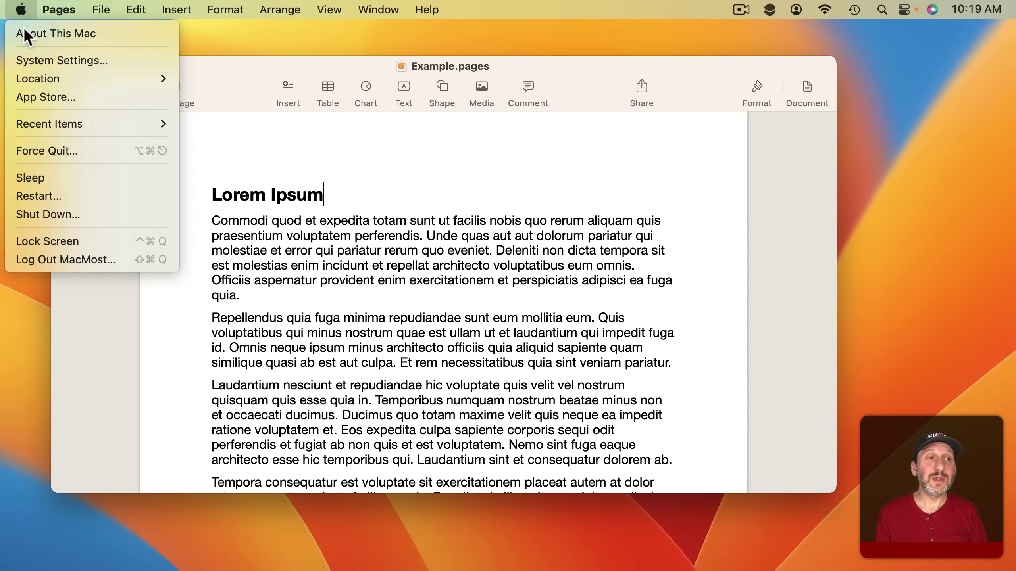
left_click(33, 56)
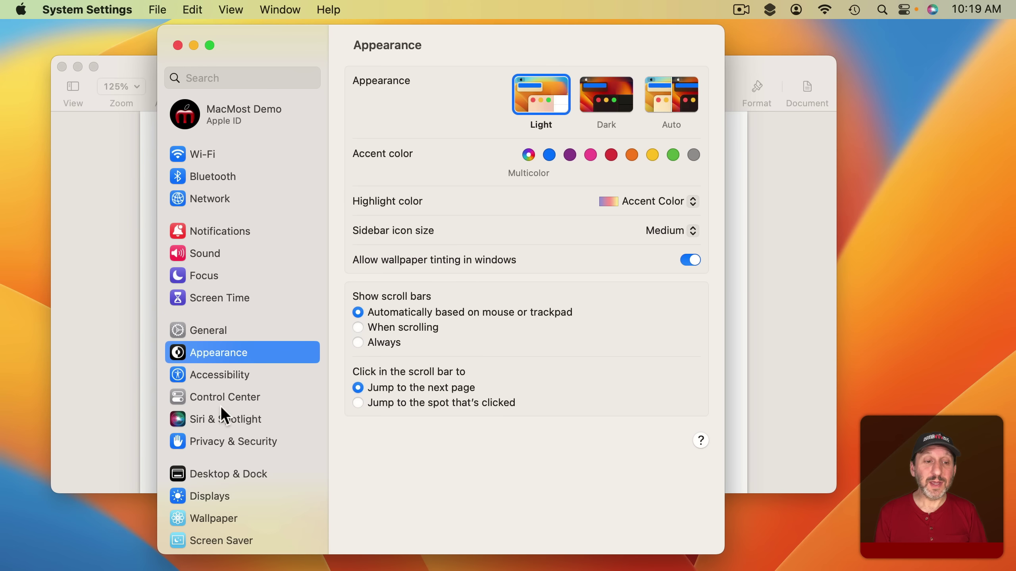
left_click(220, 475)
scroll(498, 434, "down", 6)
scroll(499, 434, "down", 1)
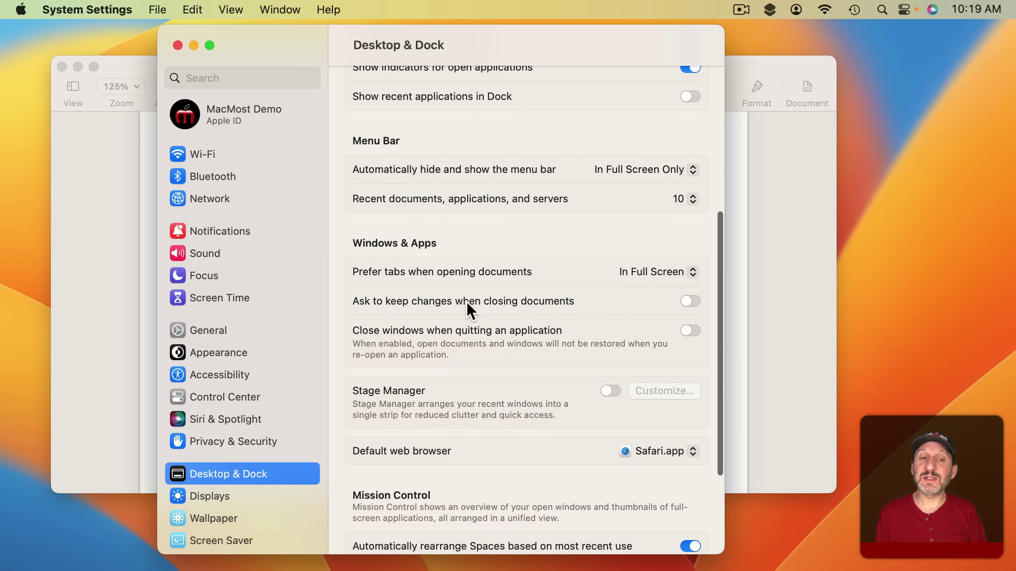
left_click(691, 301)
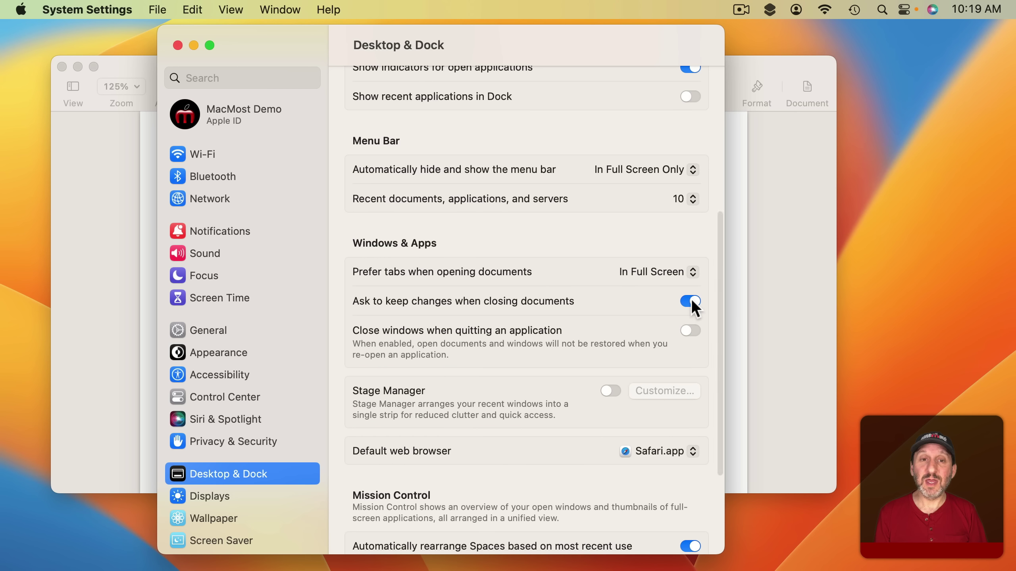
key("super+q")
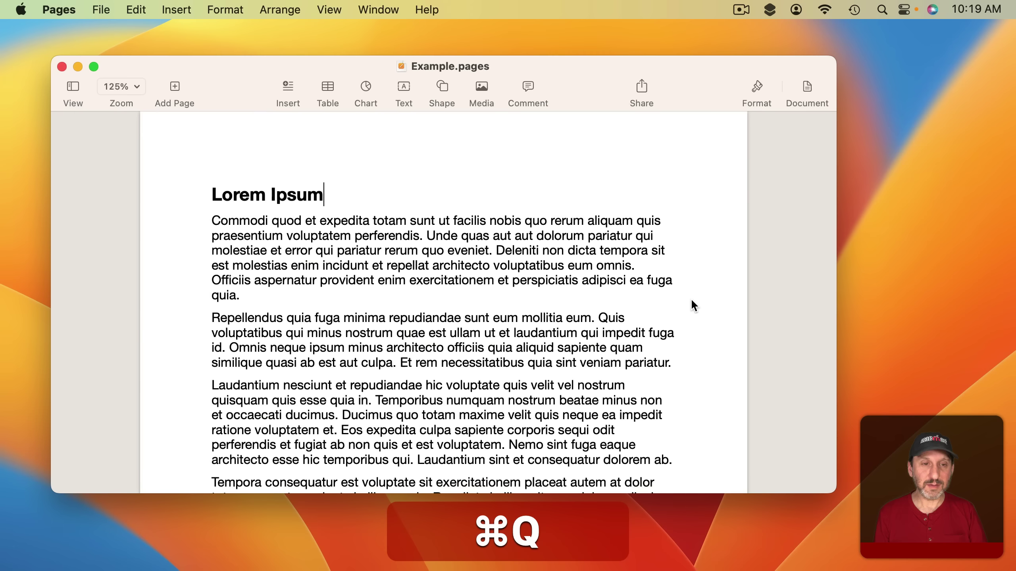
- Append ABC to the Lorem Ipsum heading in Pages, try to close the document window, and cancel the save request
type("ABC")
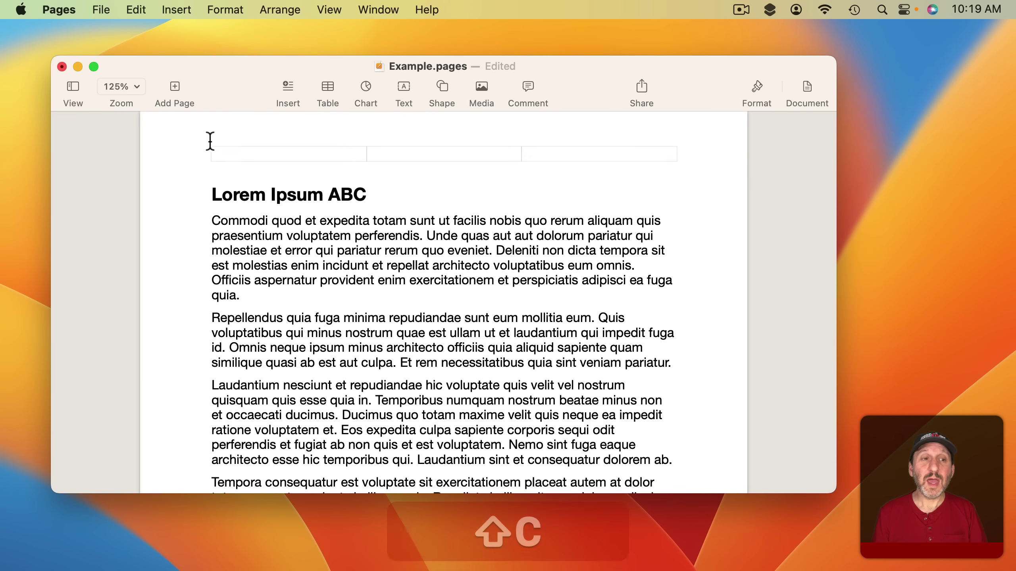
left_click(61, 66)
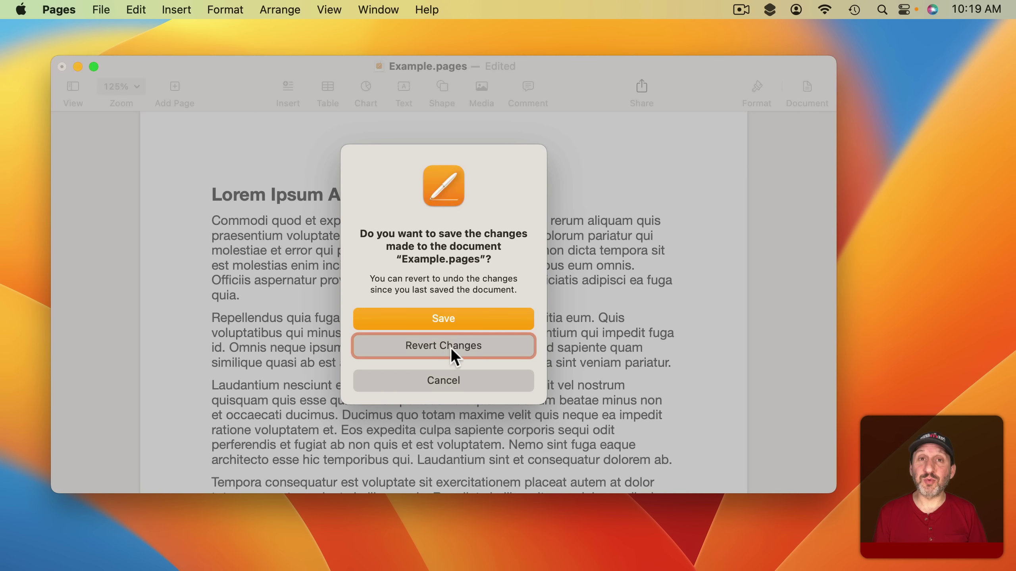
left_click(450, 380)
- Quit Pages with the unsaved Example.pages document open and launch the app again
left_click(58, 10)
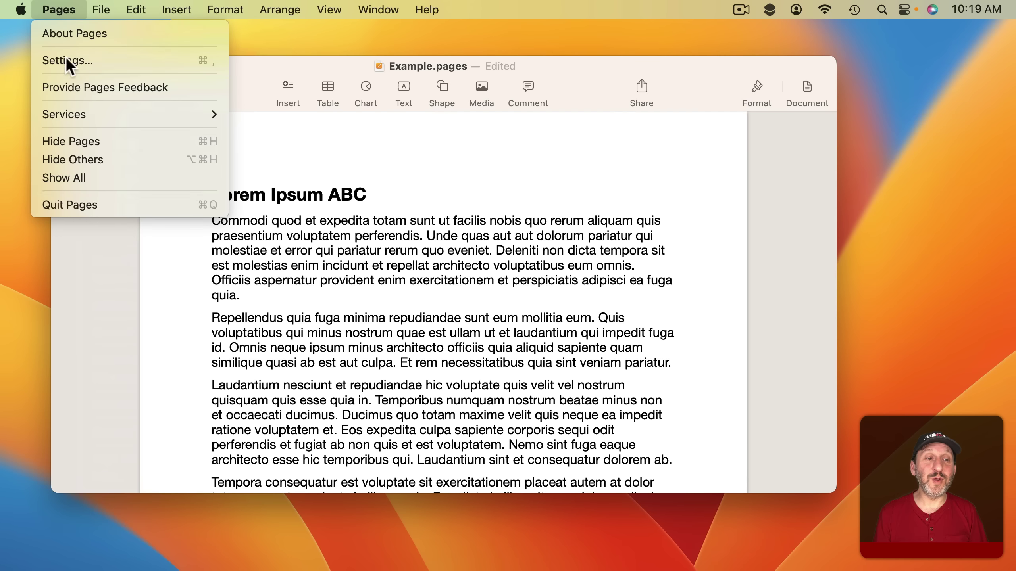
left_click(78, 203)
mouse_move(610, 558)
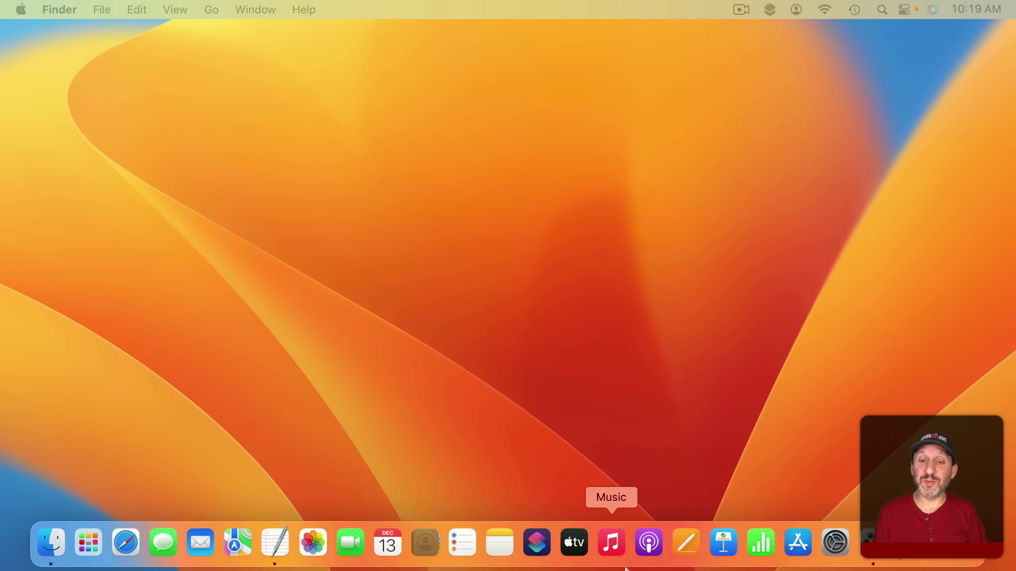
left_click(684, 542)
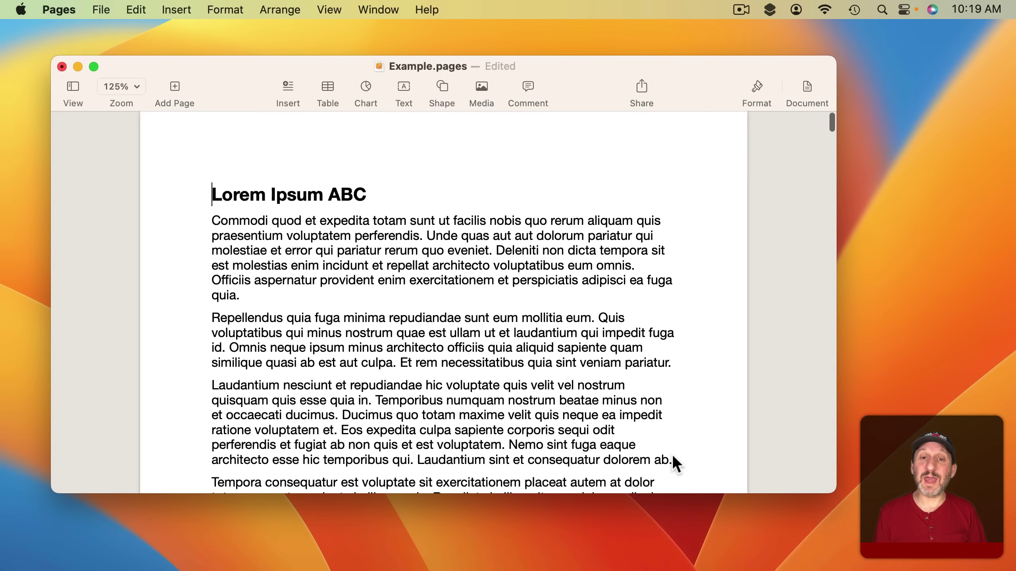
- Undo the ABC addition to the heading and show the alternate form of the Quit Pages command
key("super+z")
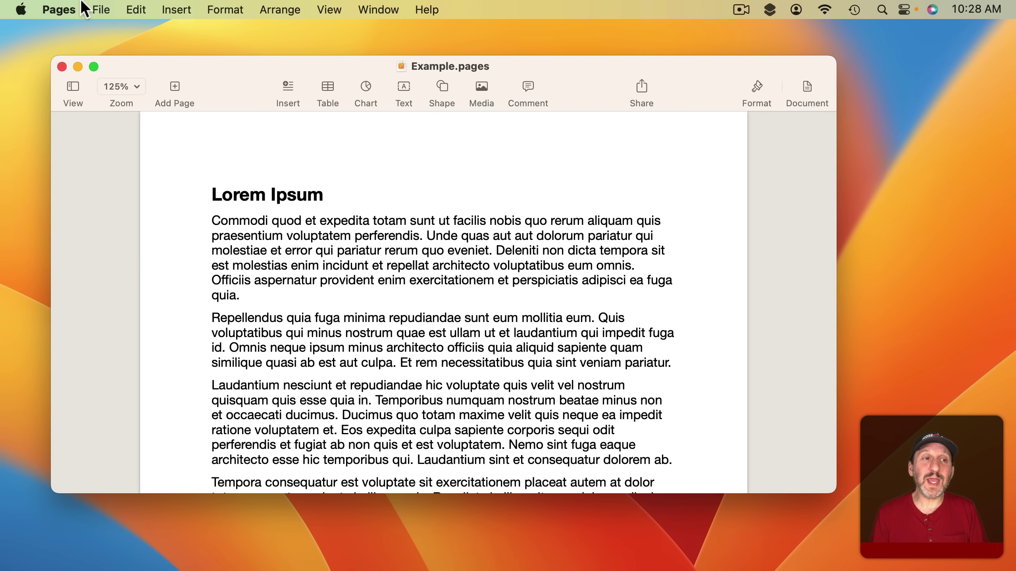
left_click(80, 8)
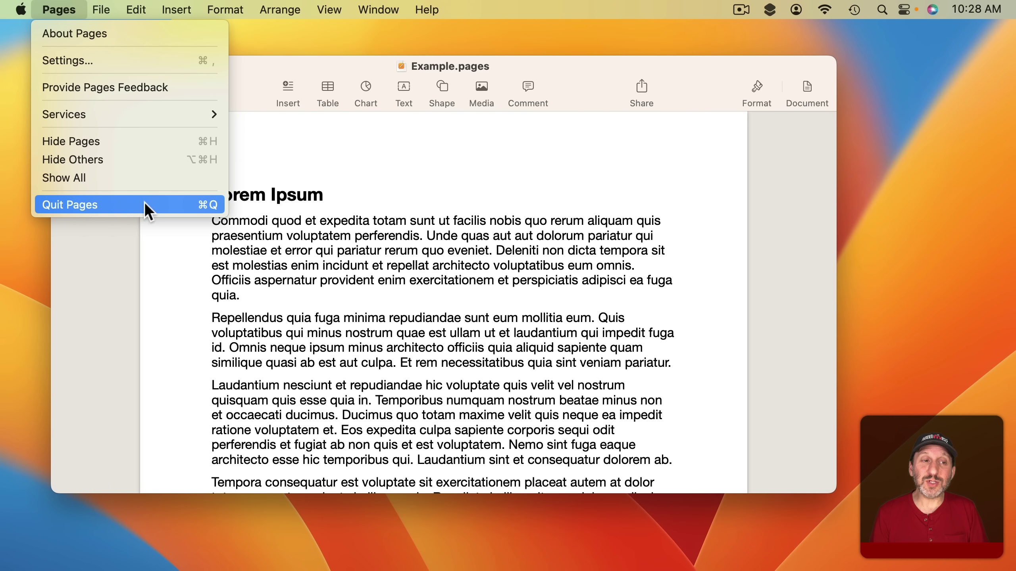
key("alt")
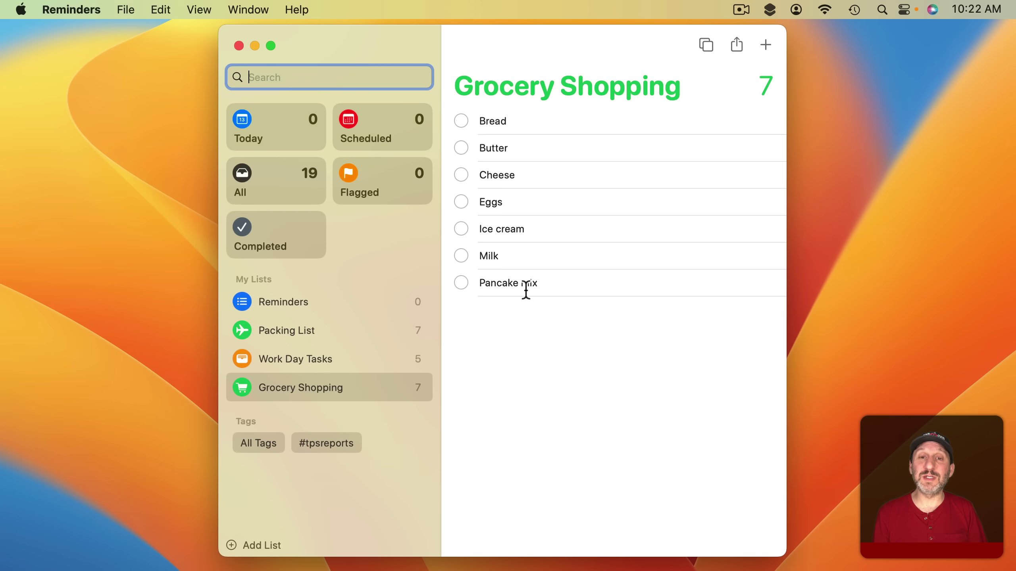
- View the Work Day Tasks, Packing List and Reminders lists in the Reminders app, and close its window
left_click(296, 359)
left_click(294, 332)
left_click(292, 304)
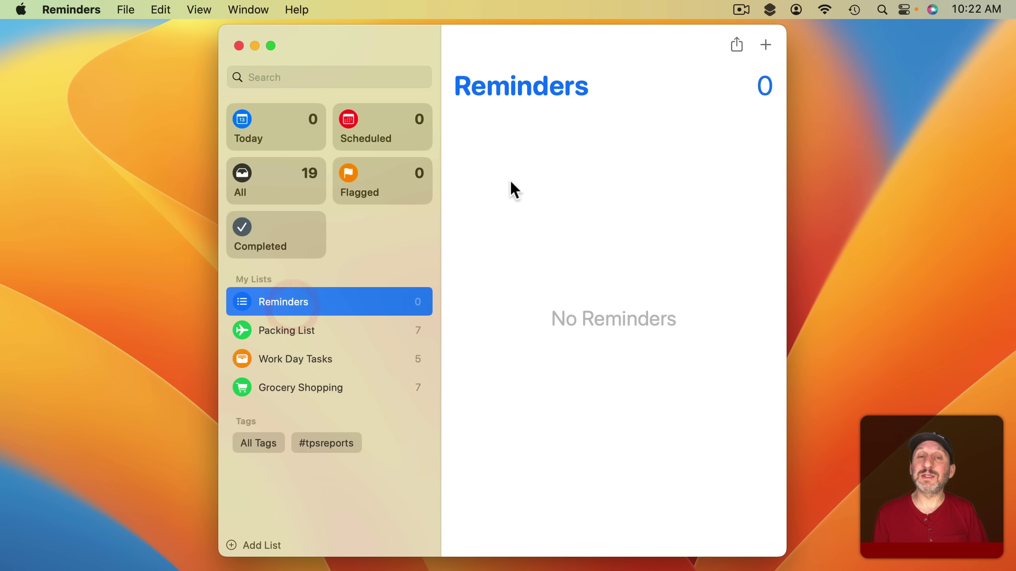
left_click(239, 46)
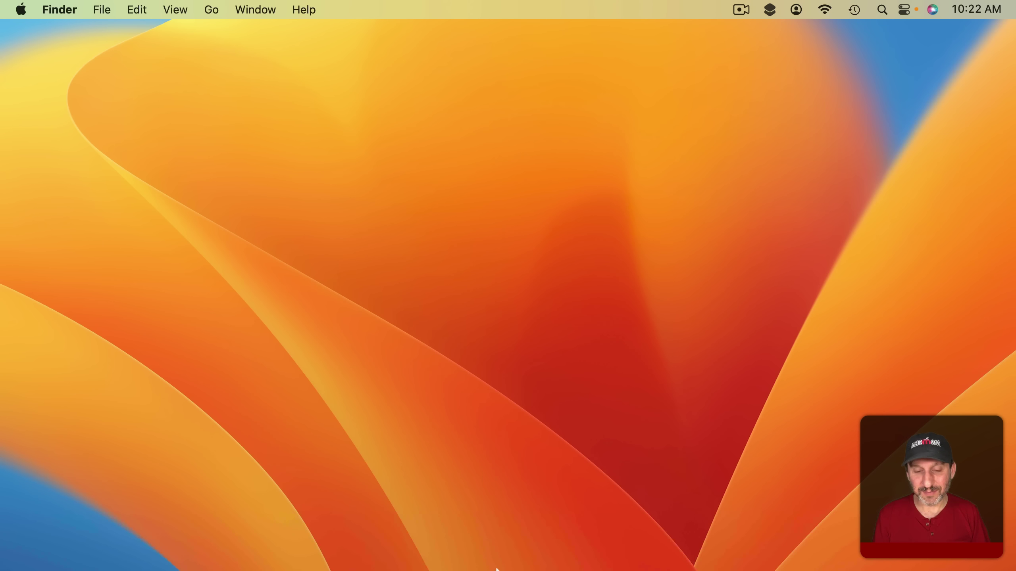
- Launch Notes and close its window
left_click(499, 549)
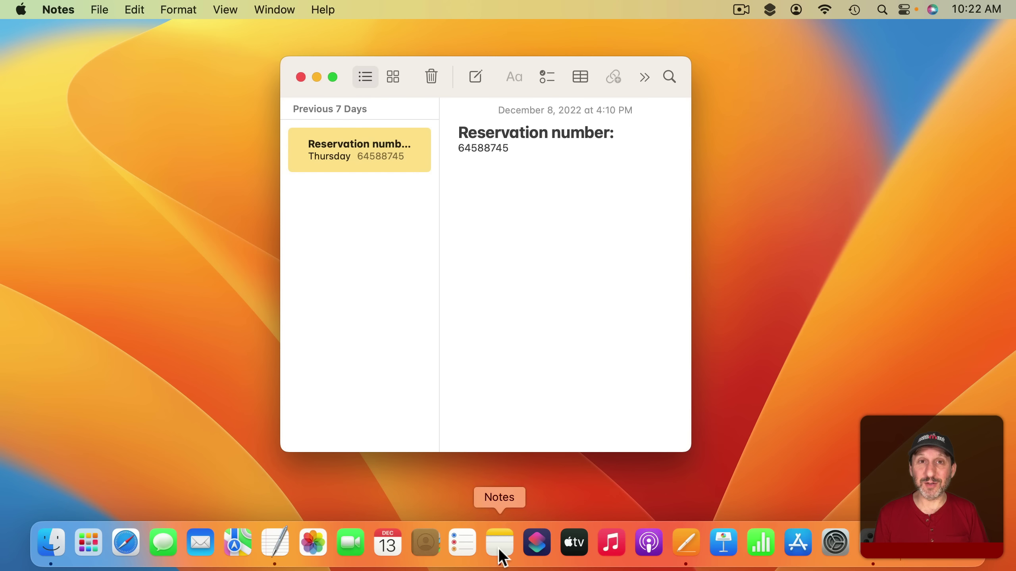
left_click(301, 77)
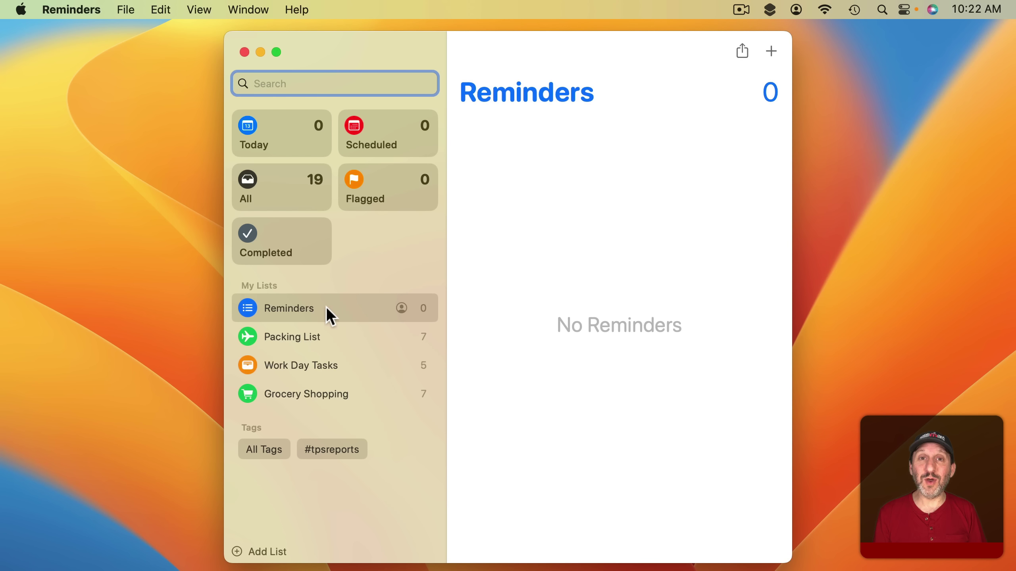
- Open the Packing List in its own separate window in Reminders
right_click(276, 342)
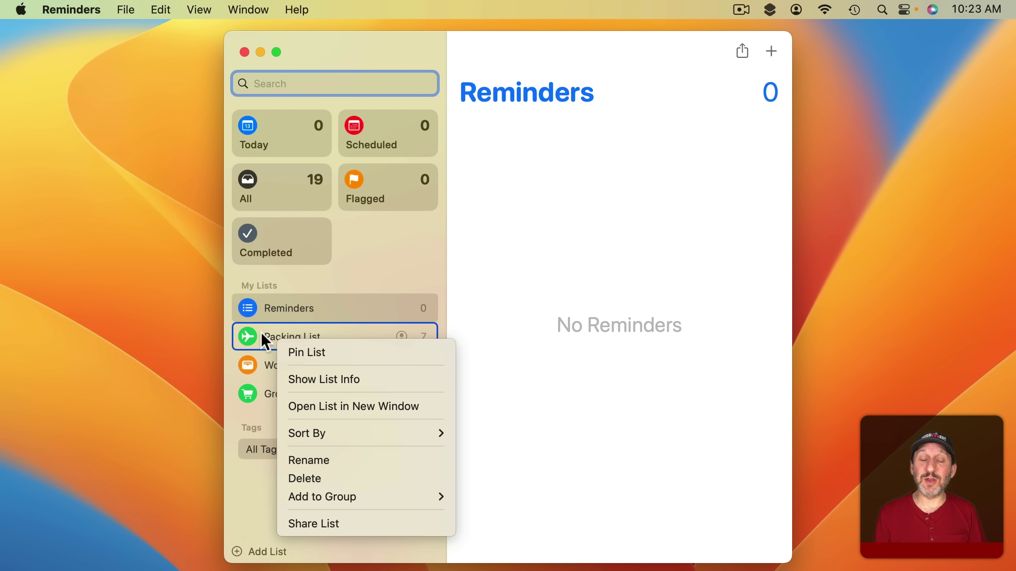
left_click(330, 406)
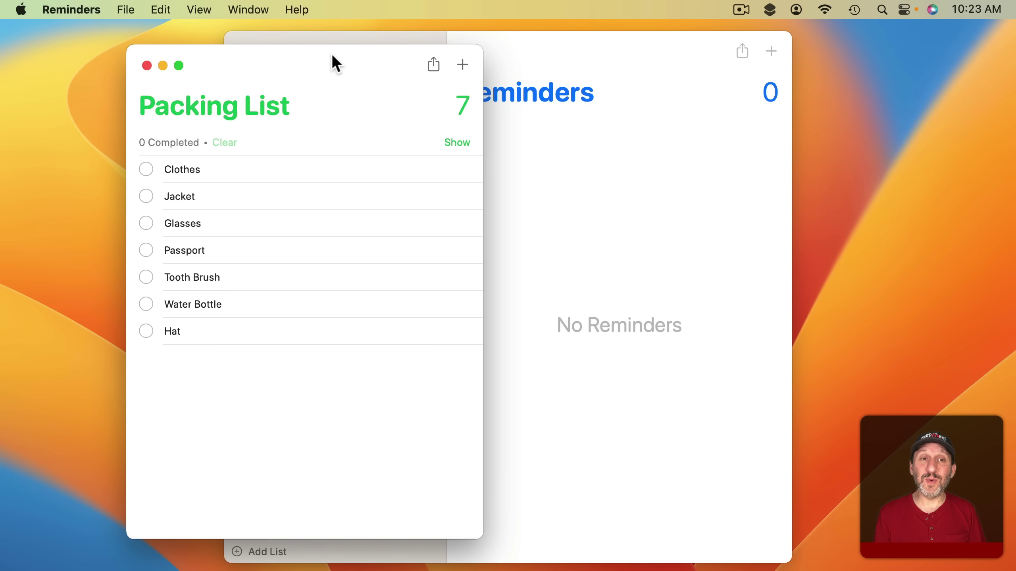
- Close the main Reminders window first and the separate Packing List window last
left_click(343, 35)
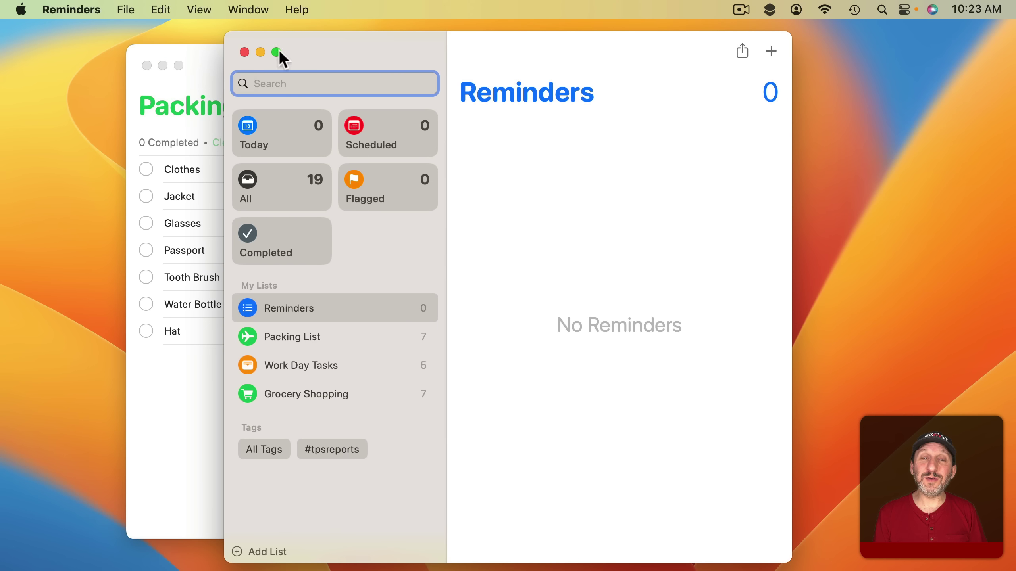
left_click(245, 52)
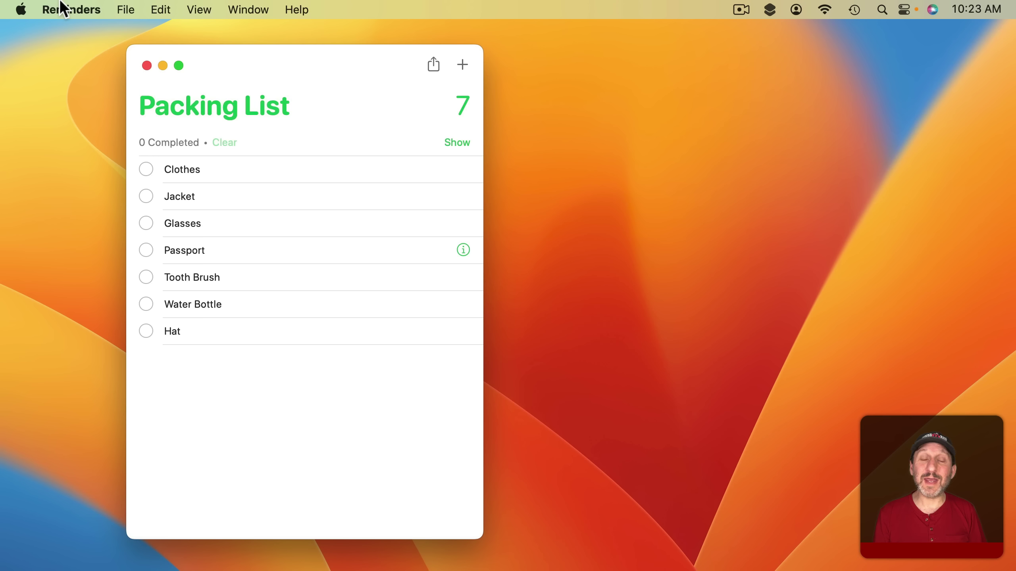
left_click(147, 66)
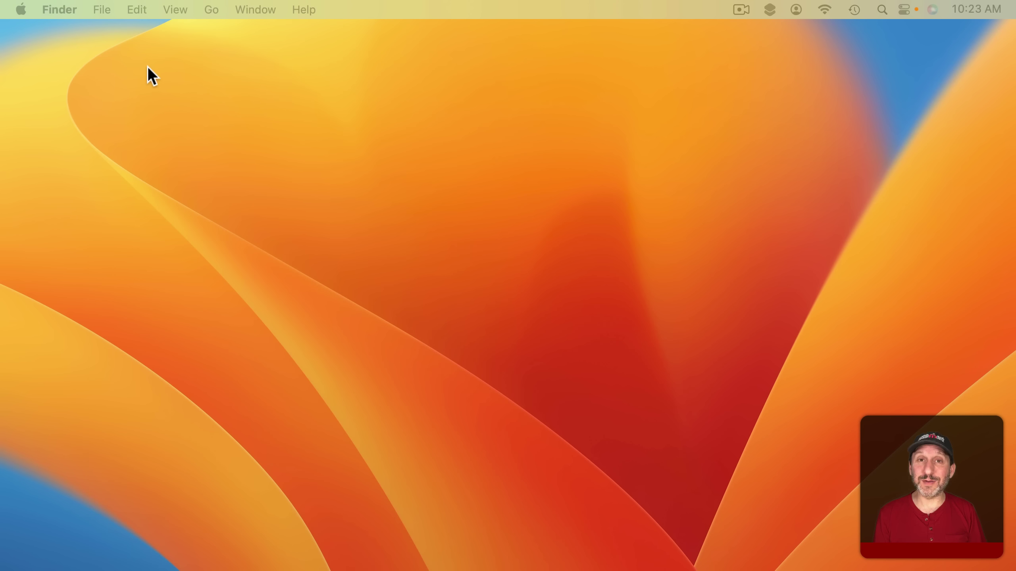